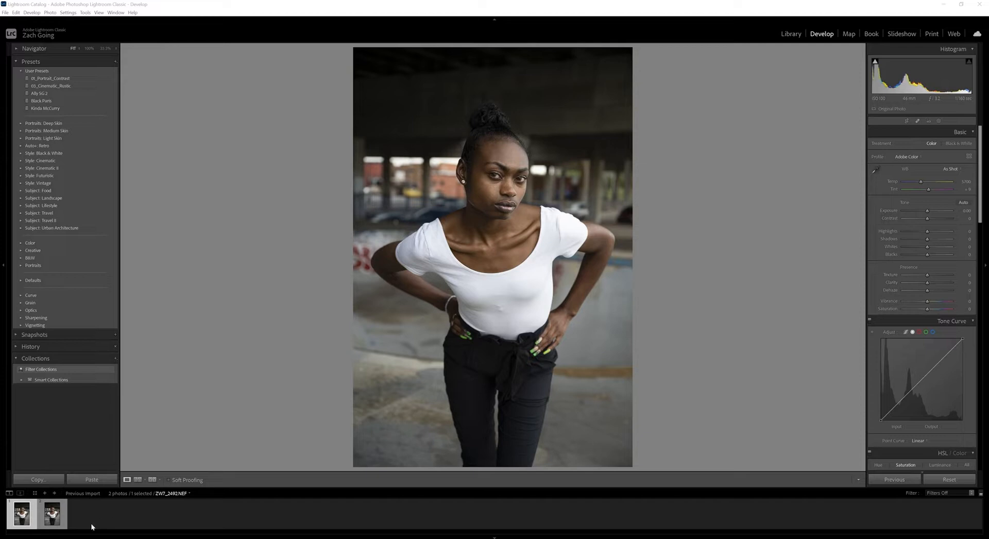
Compare the two colour portraits, checking the face at 100% zoom.
left_click(52, 518)
left_click(20, 518)
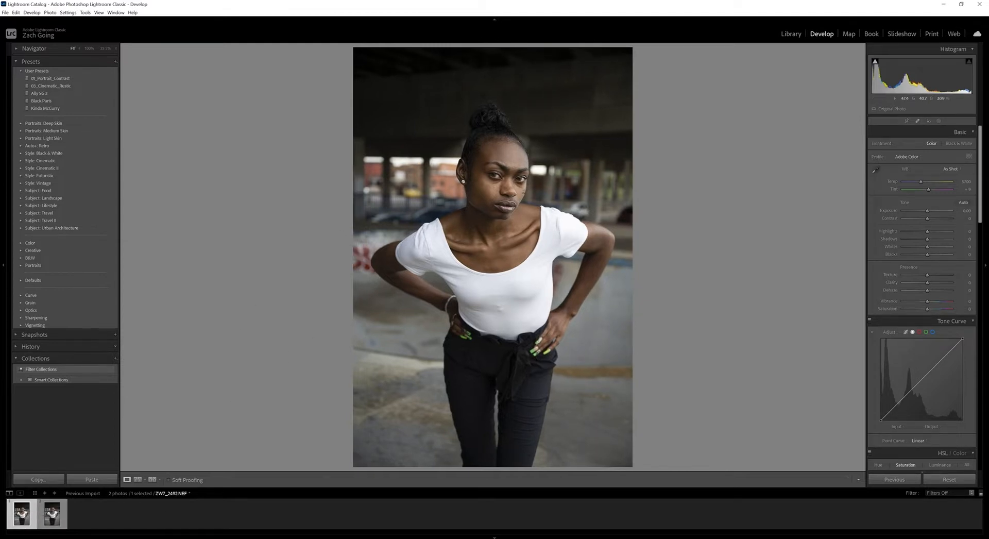
left_click(521, 186)
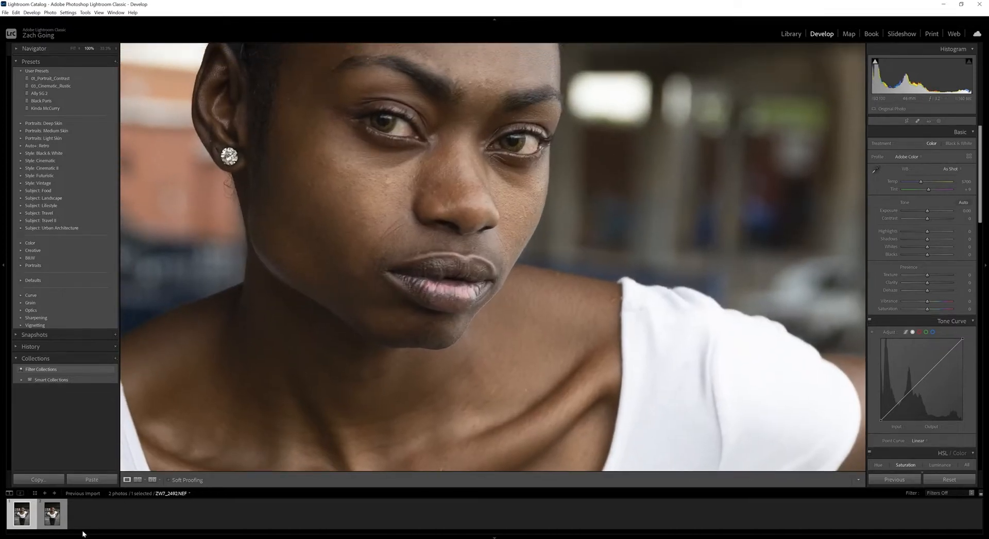
left_click(52, 513)
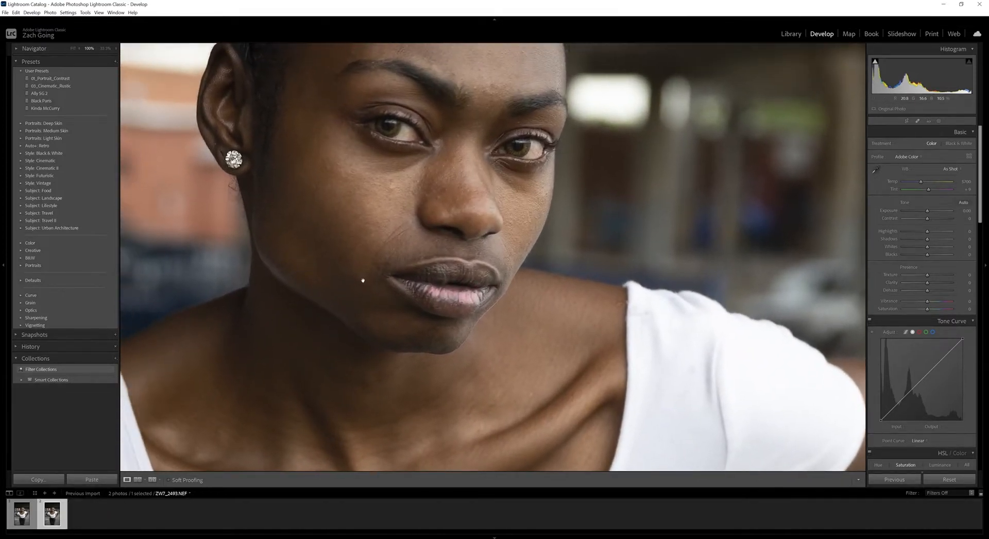
left_click(362, 280)
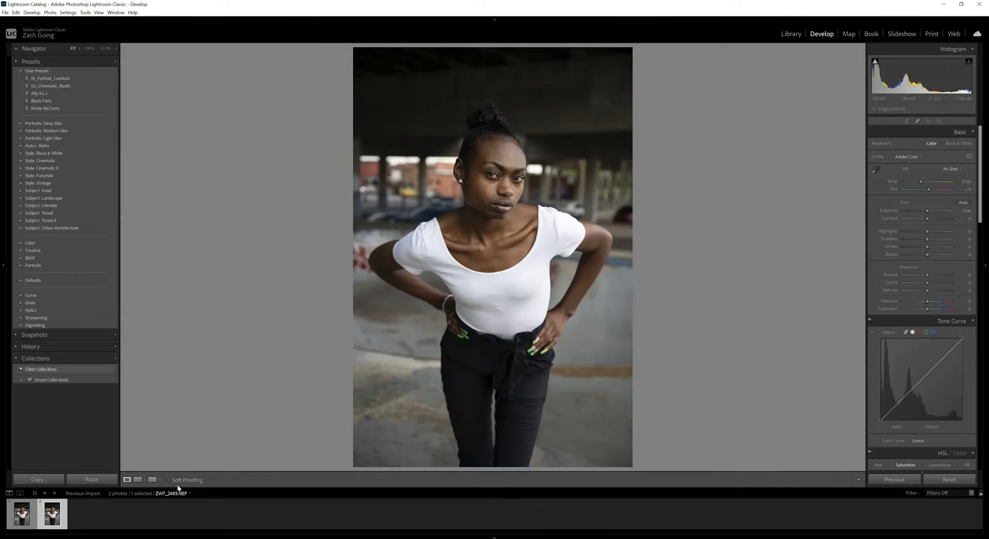
left_click(22, 520)
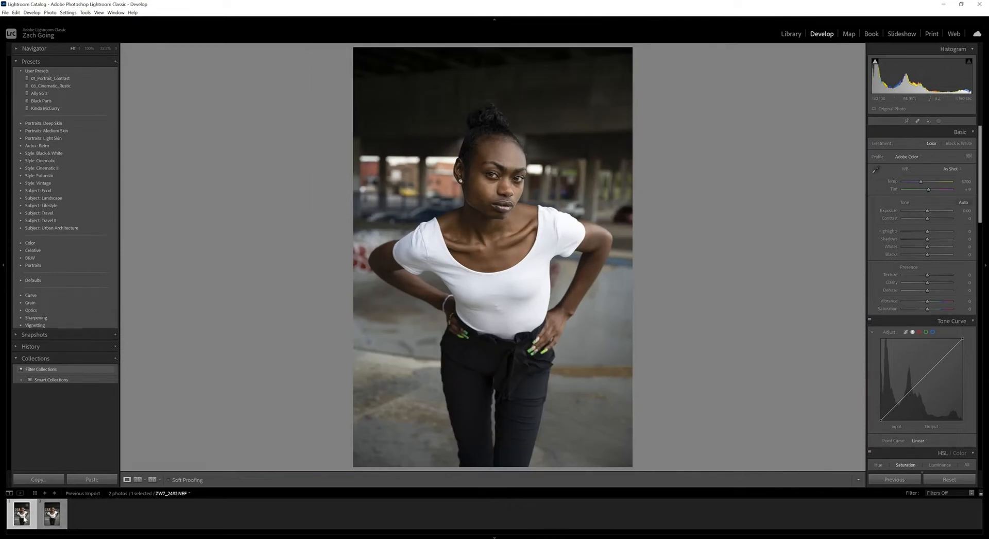
Convert both portraits to the Black & White treatment.
left_click(960, 143)
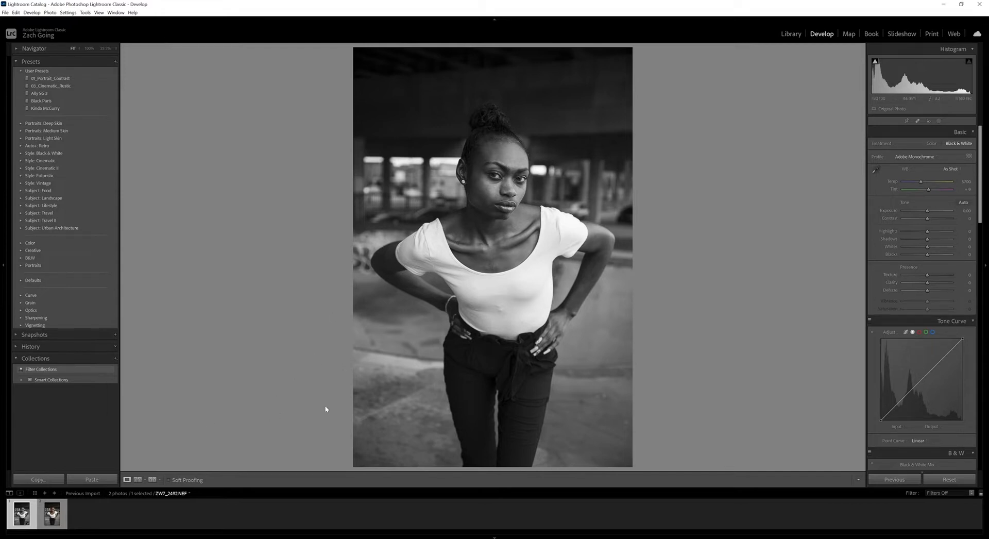
left_click(52, 518)
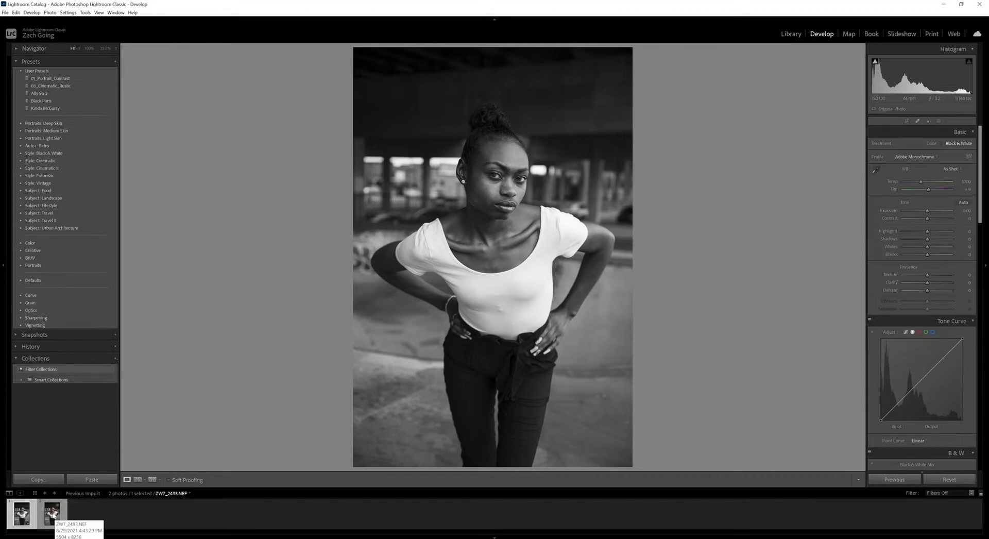
key("Left")
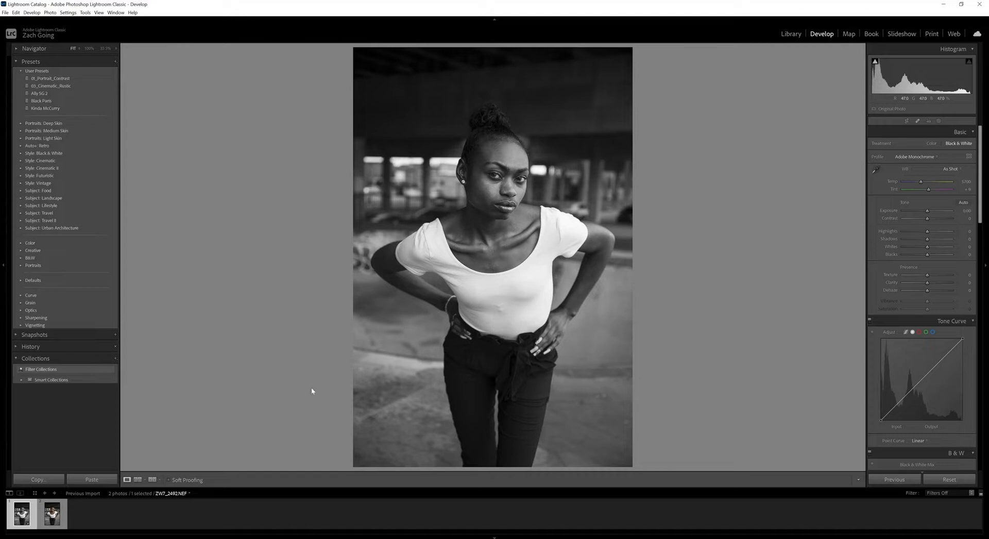
left_click(52, 515)
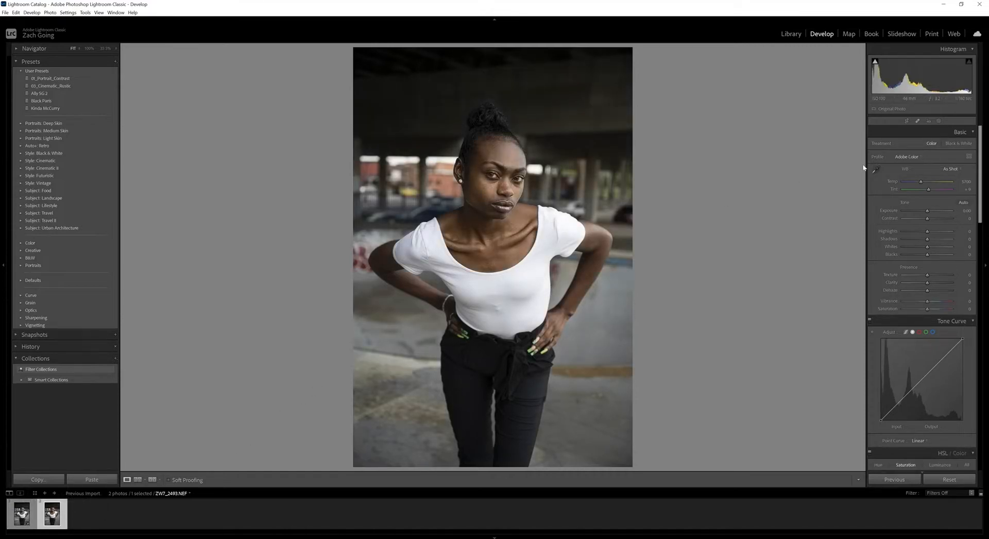
left_click(956, 145)
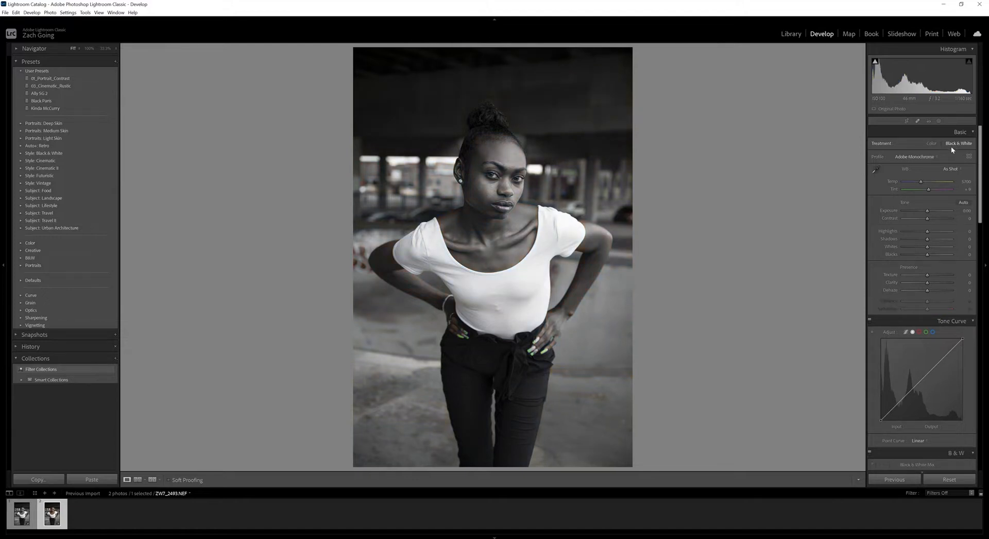
Show the shadow clipping overlay on the second portrait and set Blacks to −20.
left_click(23, 517)
key("Right")
scroll(893, 208, "down", 2)
scroll(891, 208, "up", 2)
left_click(875, 61)
left_click_drag(924, 258, 923, 255)
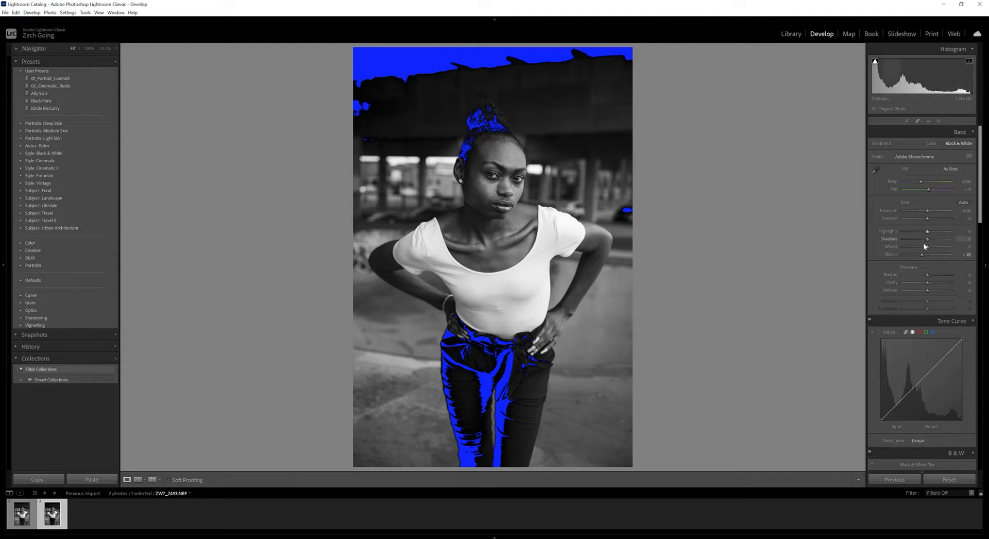
left_click_drag(923, 256, 923, 256)
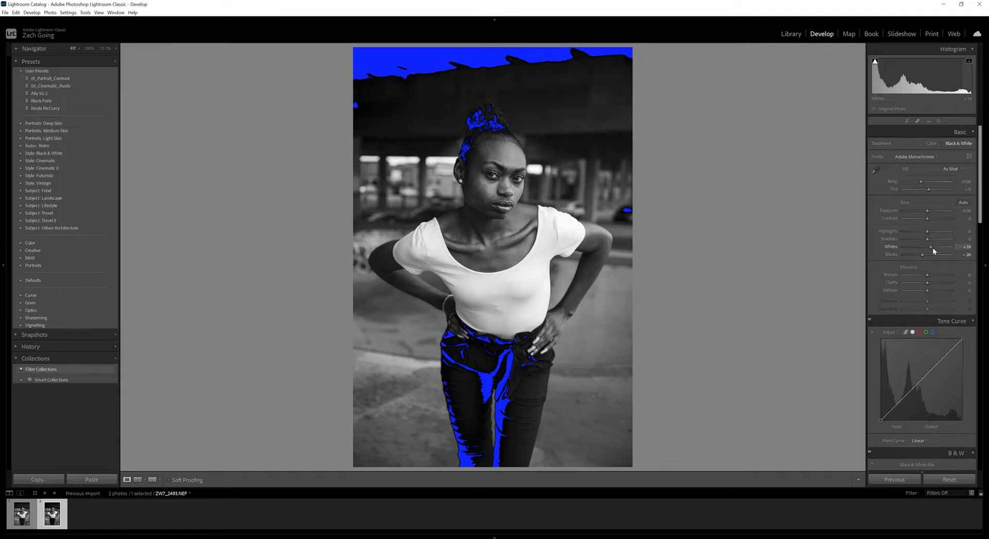
Set Whites to +29, Shadows to +11 and Highlights to −30, and turn off the clipping overlays.
left_click_drag(933, 250, 937, 249)
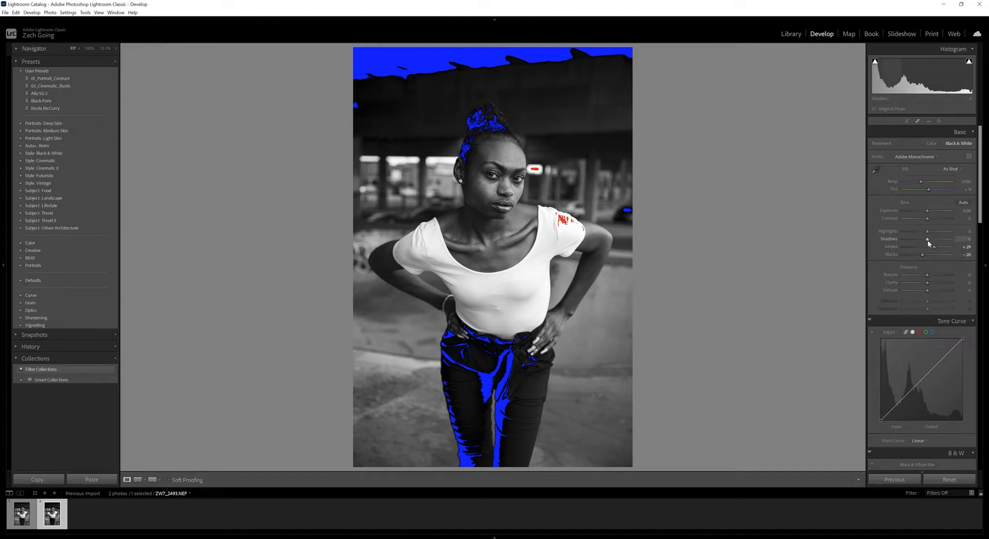
left_click_drag(930, 241, 920, 233)
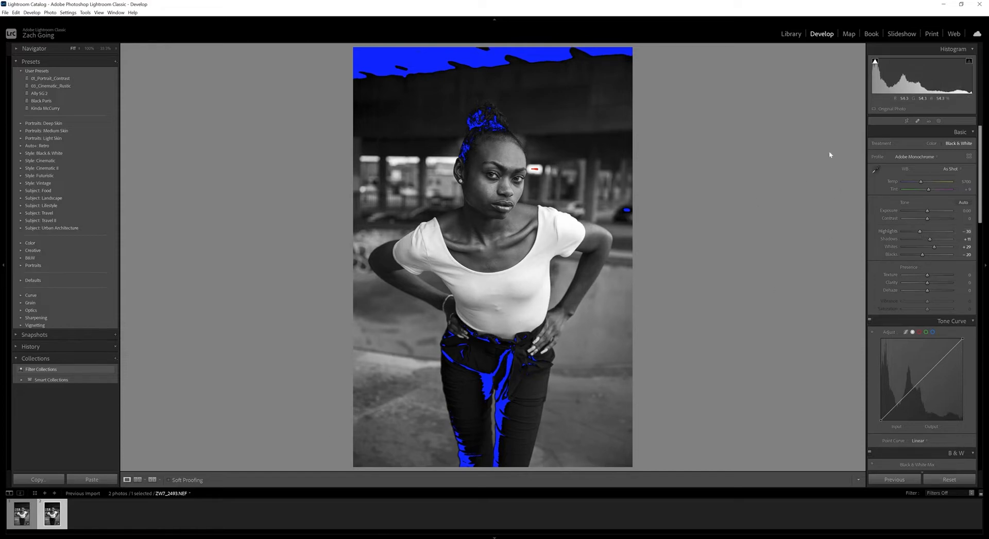
left_click(875, 61)
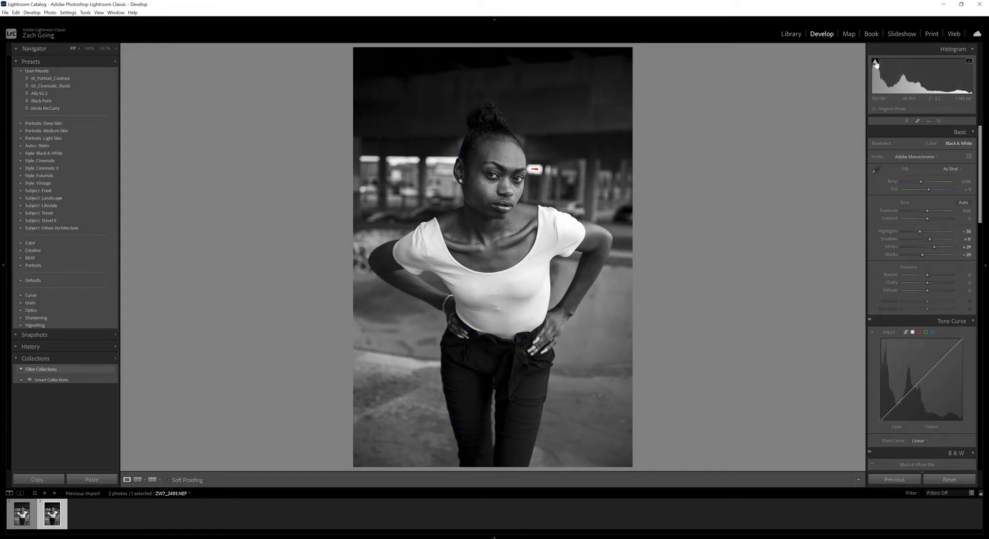
left_click(969, 61)
left_click_drag(928, 218, 933, 219)
left_click_drag(937, 220, 938, 220)
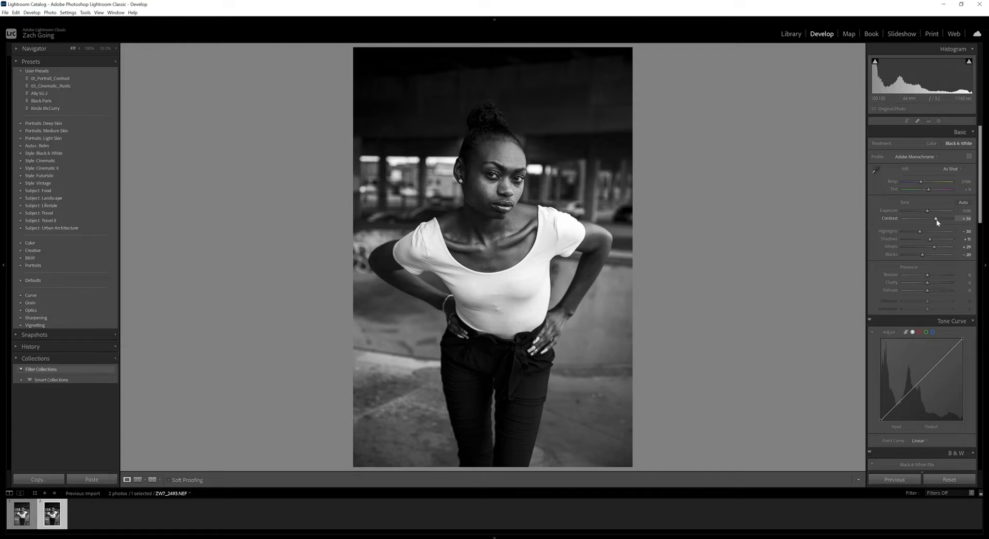
double_click(937, 221)
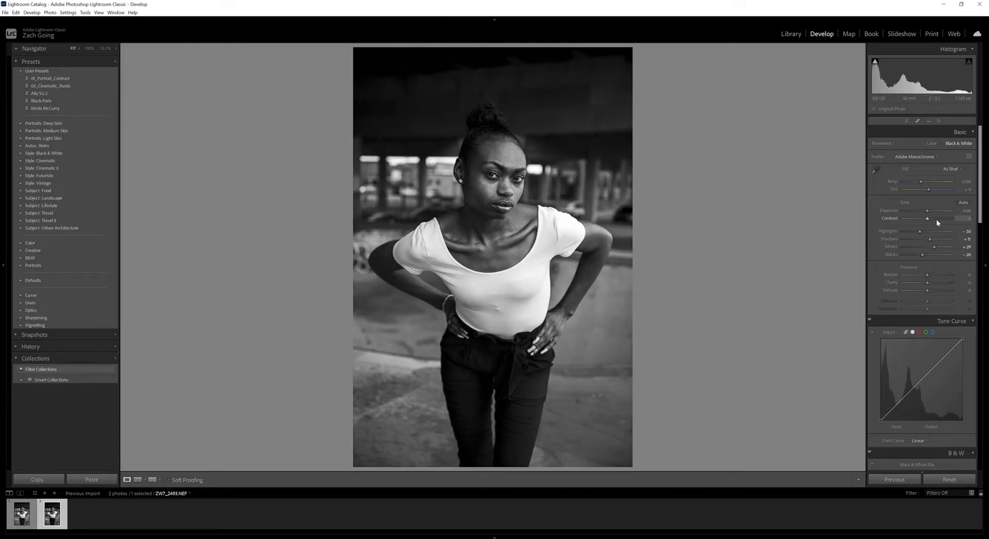
Set Contrast to +36 and compare the result with the unedited black and white portrait.
left_click_drag(928, 220, 938, 223)
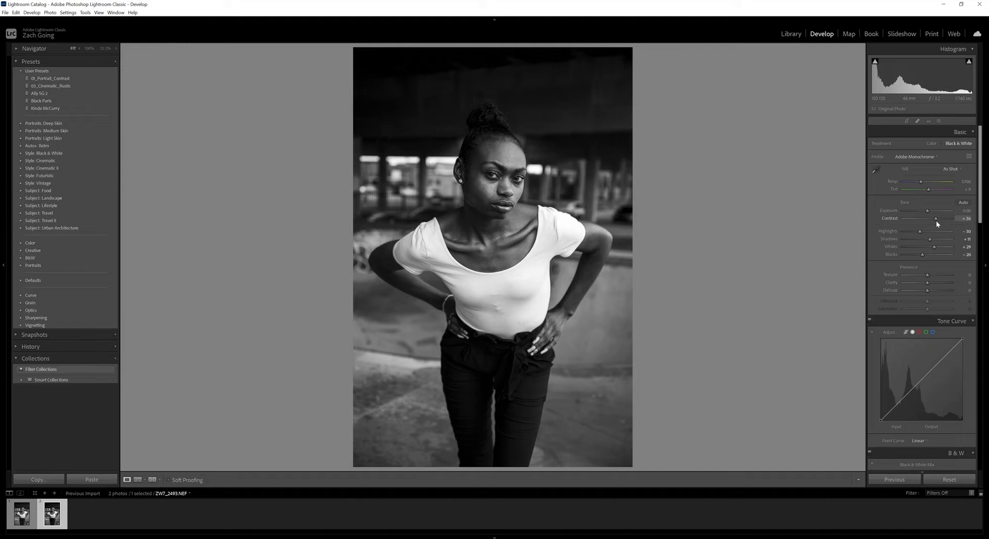
left_click(28, 515)
key("Right")
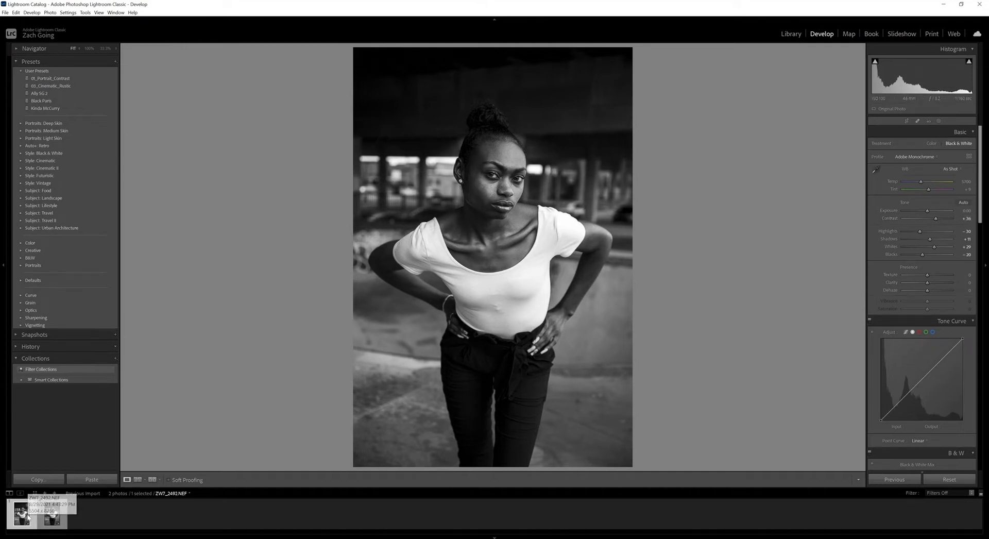
left_click(53, 521)
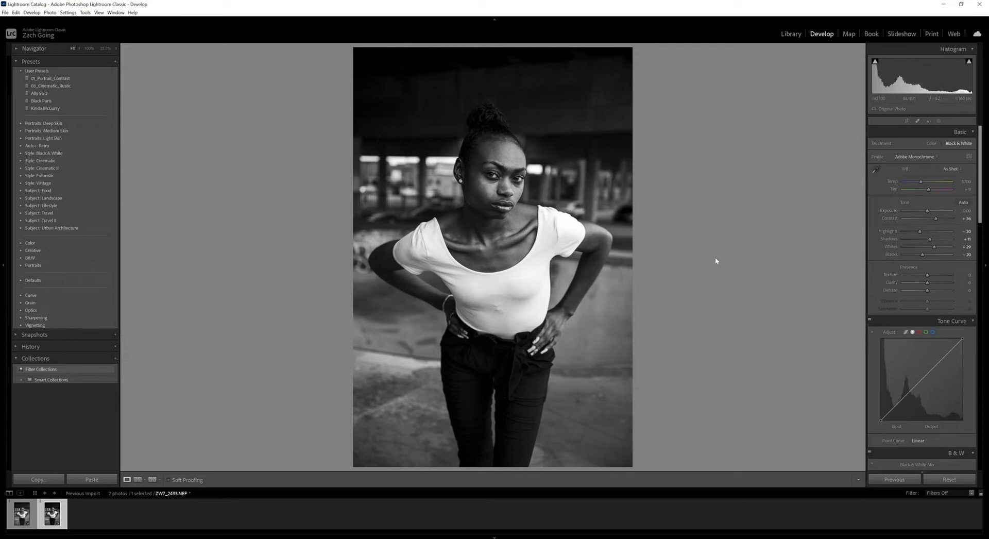
Set Clarity to +30 and Texture to −65, checking the skin on the face up close.
left_click(490, 185)
left_click(514, 192)
left_click_drag(928, 283, 933, 282)
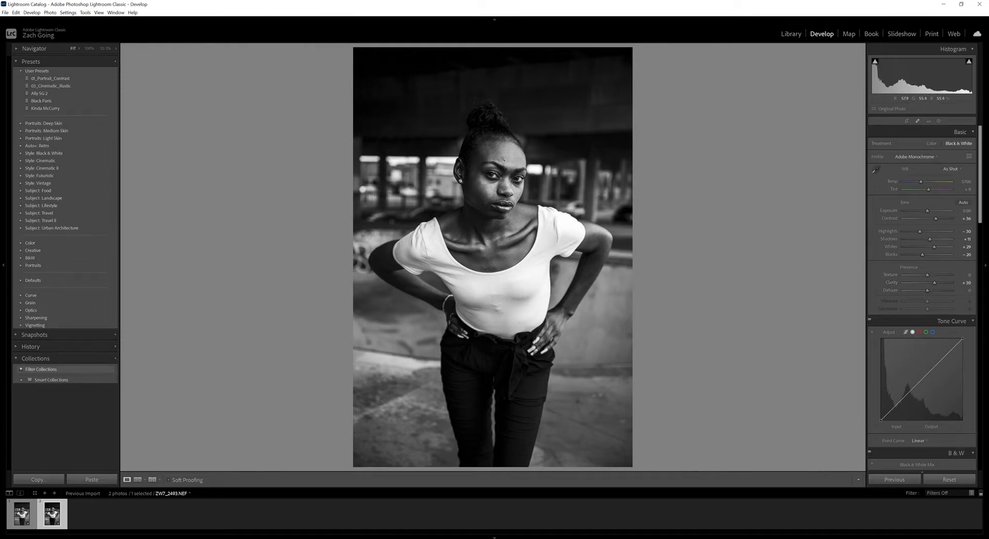
left_click(505, 159)
left_click(814, 264)
Try shifting the Orange and Yellow values in the Black & White Mix and reset them.
scroll(898, 250, "down", 5)
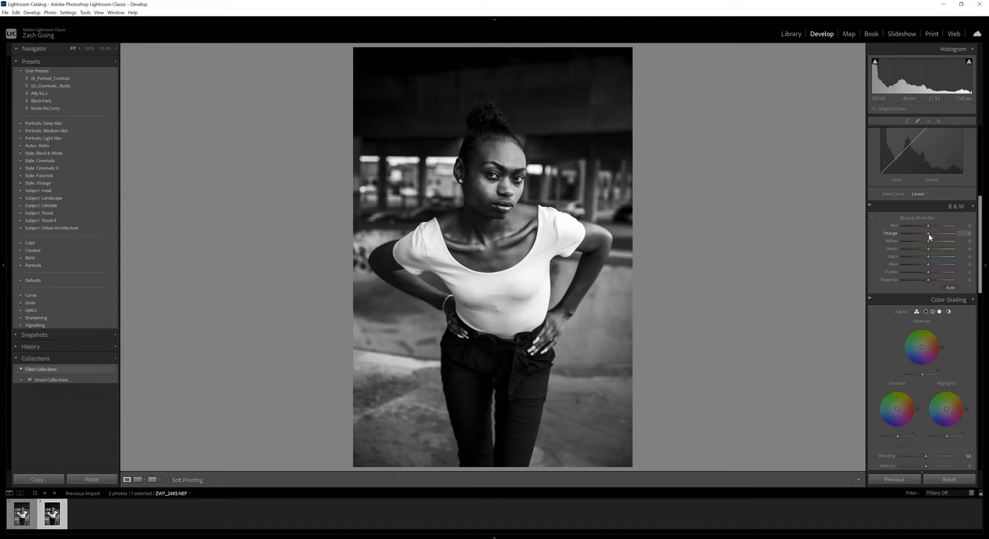
mouse_move(929, 234)
left_mouse_down()
mouse_move(920, 234)
mouse_move(946, 234)
mouse_move(928, 235)
left_mouse_up()
left_click_drag(930, 245, 923, 246)
double_click(926, 245)
scroll(902, 247, "up", 5)
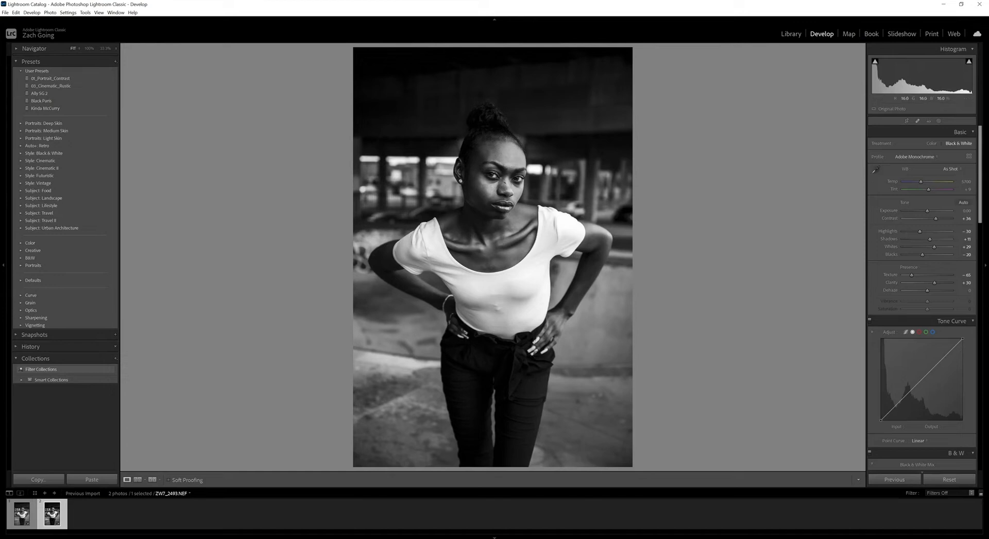
Create a brush mask and paint over the irises of both eyes.
left_click(495, 190)
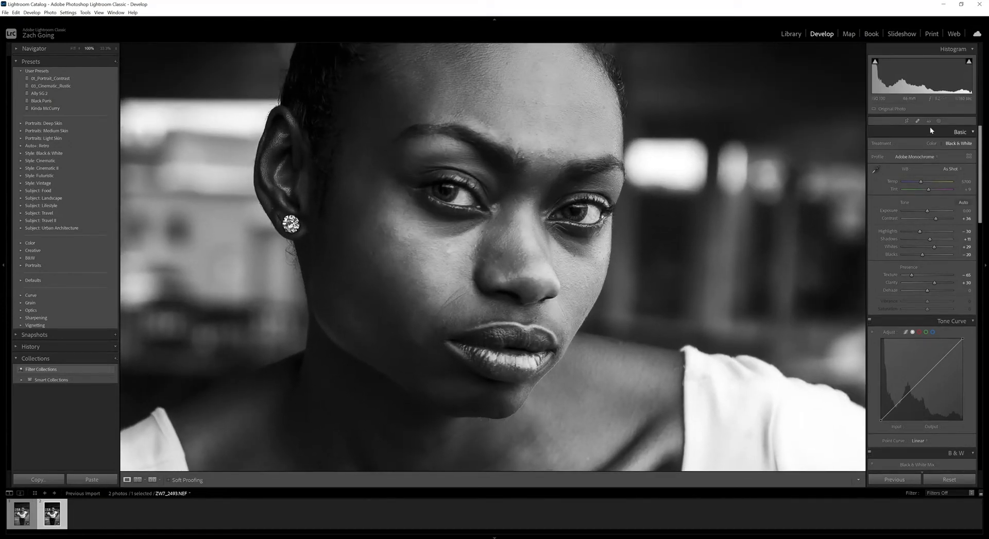
left_click(939, 122)
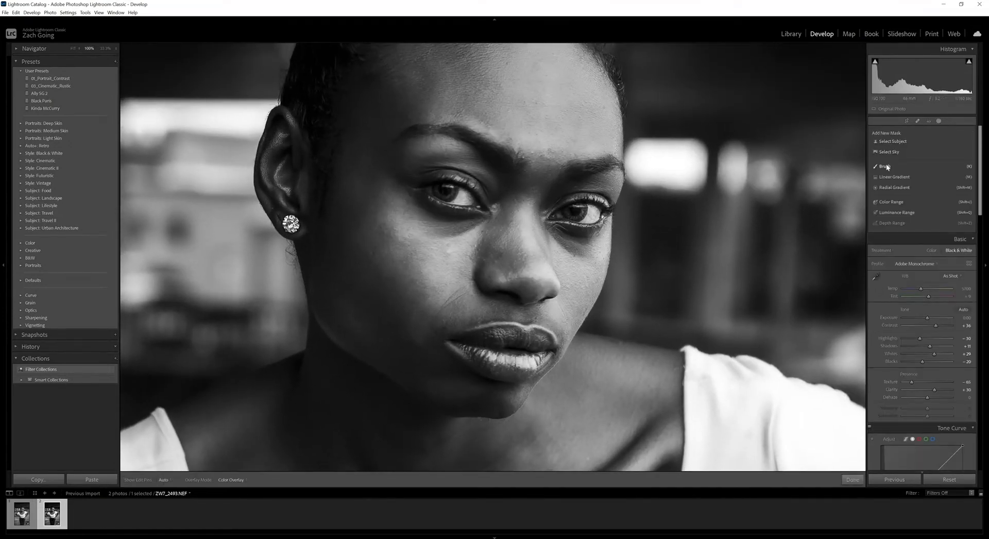
left_click(887, 166)
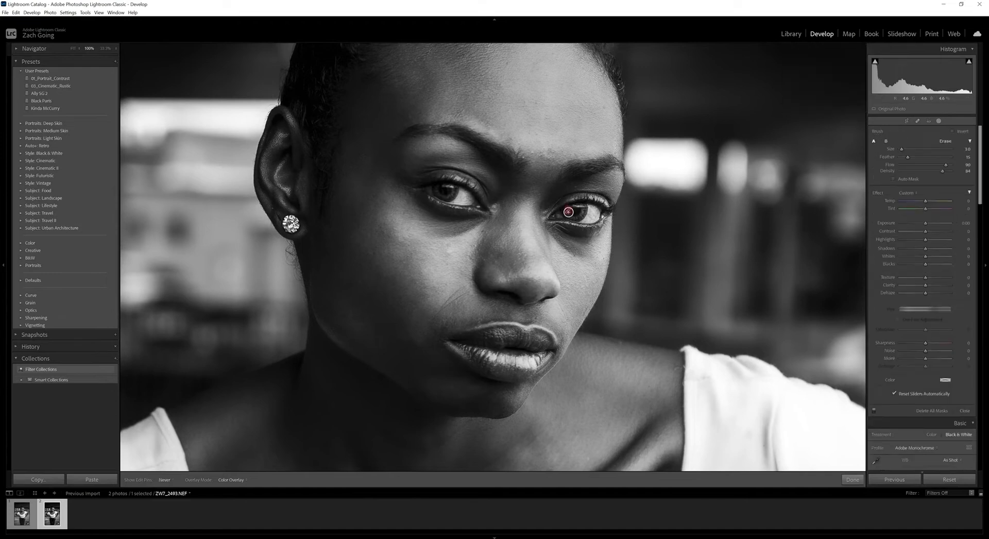
left_click_drag(568, 211, 583, 208)
mouse_move(438, 192)
left_mouse_down()
mouse_move(452, 192)
mouse_move(441, 192)
left_mouse_up()
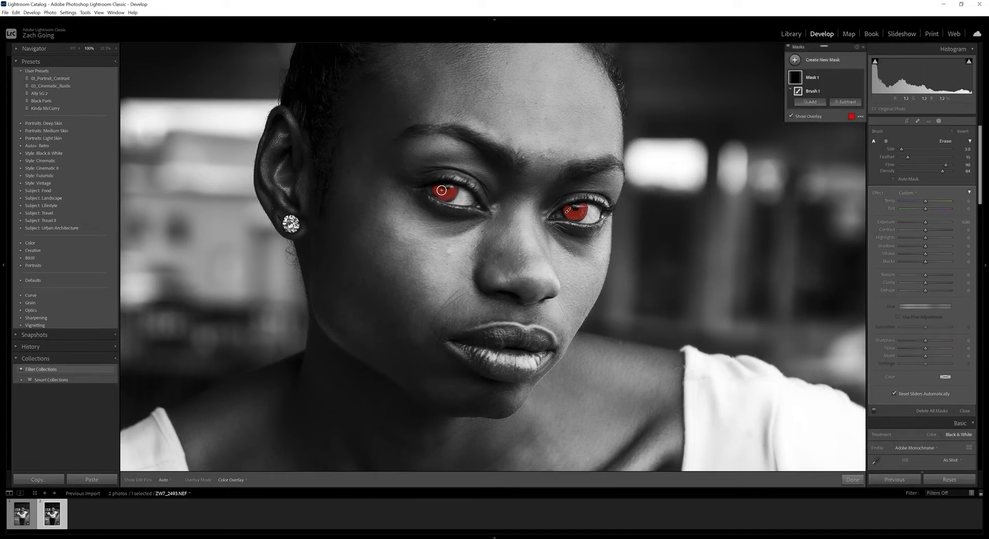
mouse_move(428, 181)
left_mouse_down("alt")
mouse_move(444, 204)
mouse_move(456, 203)
left_mouse_up("alt")
left_click(441, 194, "alt")
mouse_move(570, 220)
left_mouse_down()
mouse_move(561, 219)
mouse_move(587, 211)
left_mouse_up()
left_click_drag(436, 210, 459, 198, "alt")
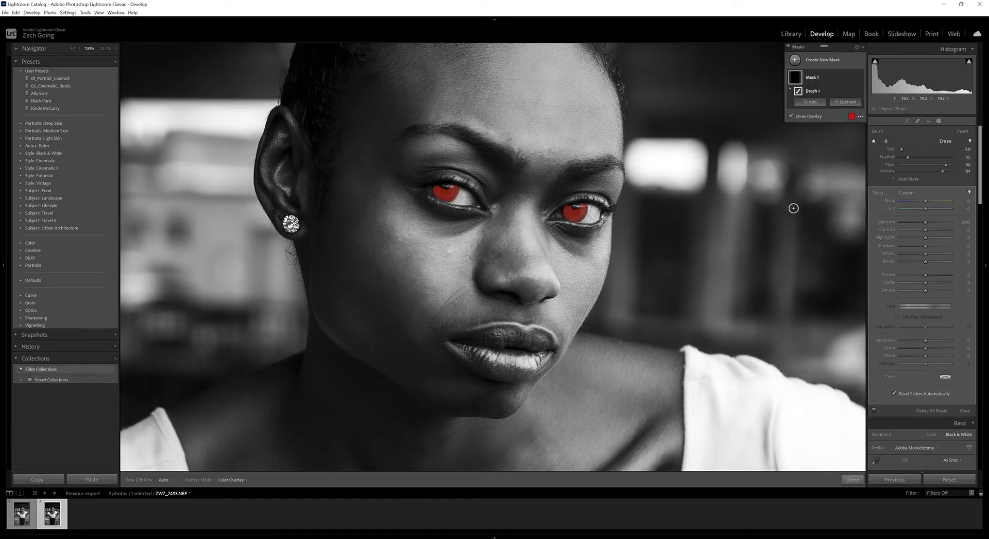
Raise the eye mask's Texture and Clarity to about 78 and its Exposure to about 0.39, and review the whole portrait.
left_click(938, 283)
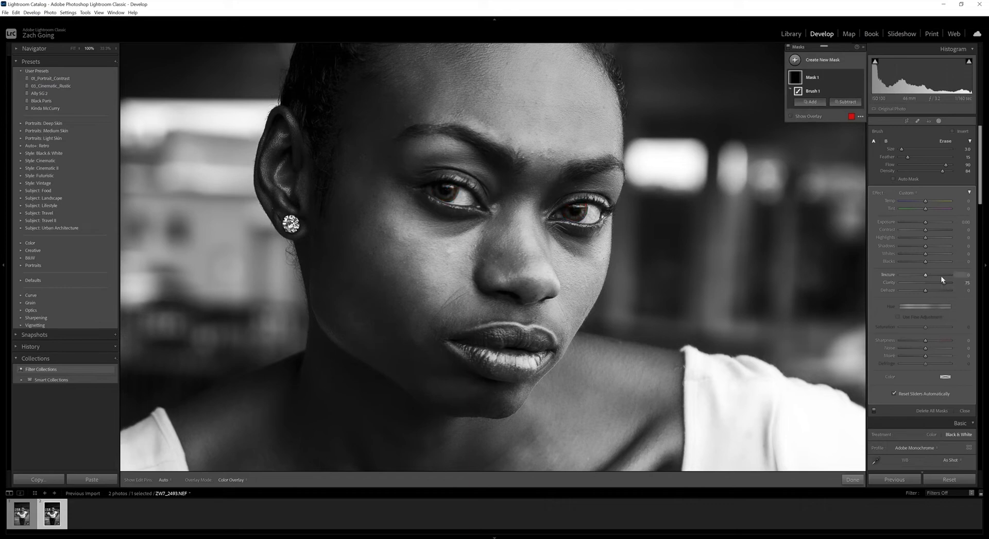
left_click_drag(946, 278, 945, 283)
left_click_drag(926, 222, 927, 222)
left_click(853, 479)
left_click(566, 252)
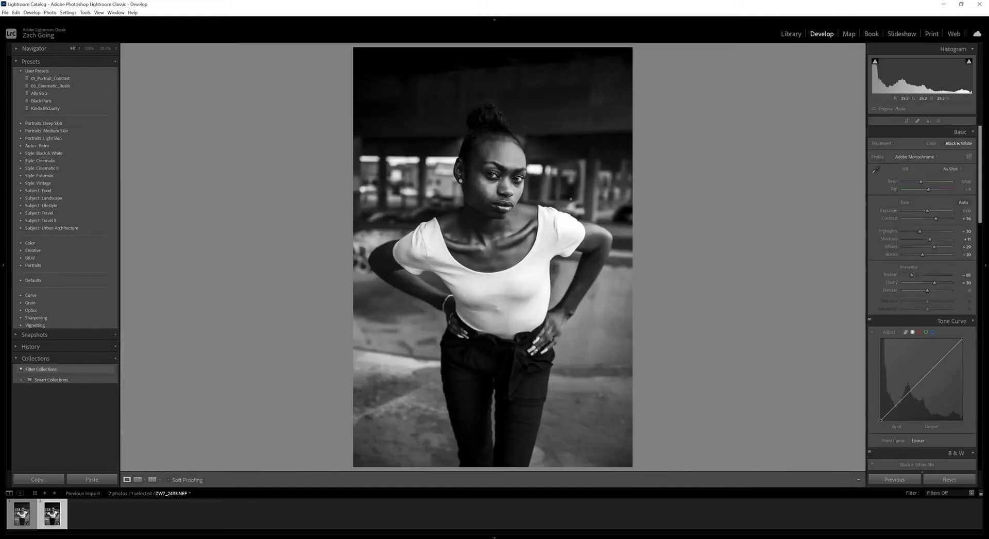
left_click(938, 120)
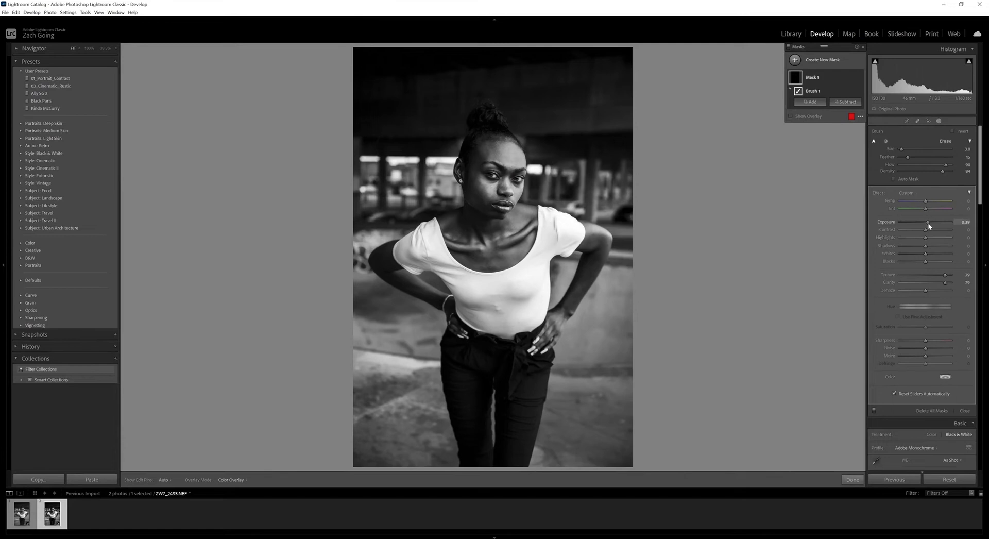
left_click(855, 481)
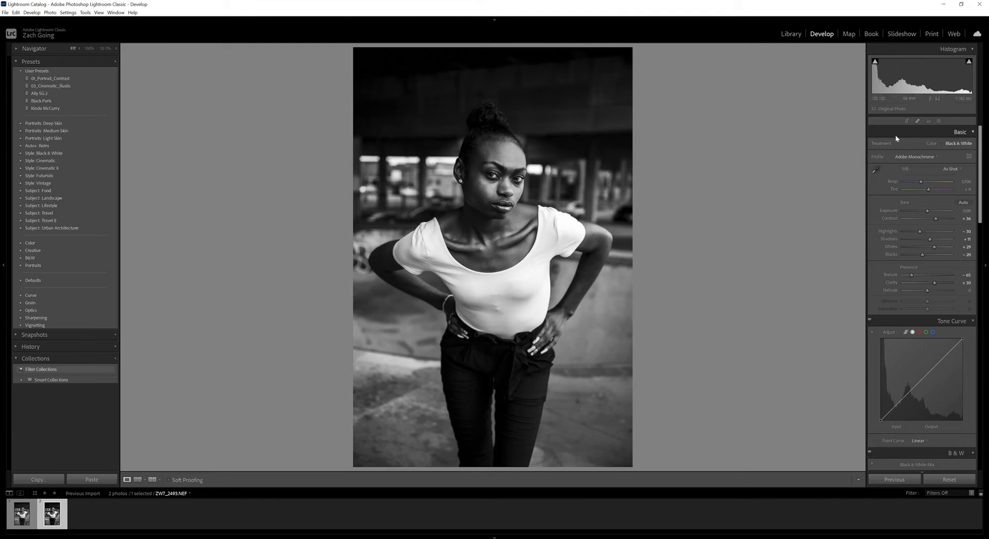
Create a new brush mask and paint it over the woman's forehead with a brush size of about 10.
left_click(940, 122)
left_click(795, 60)
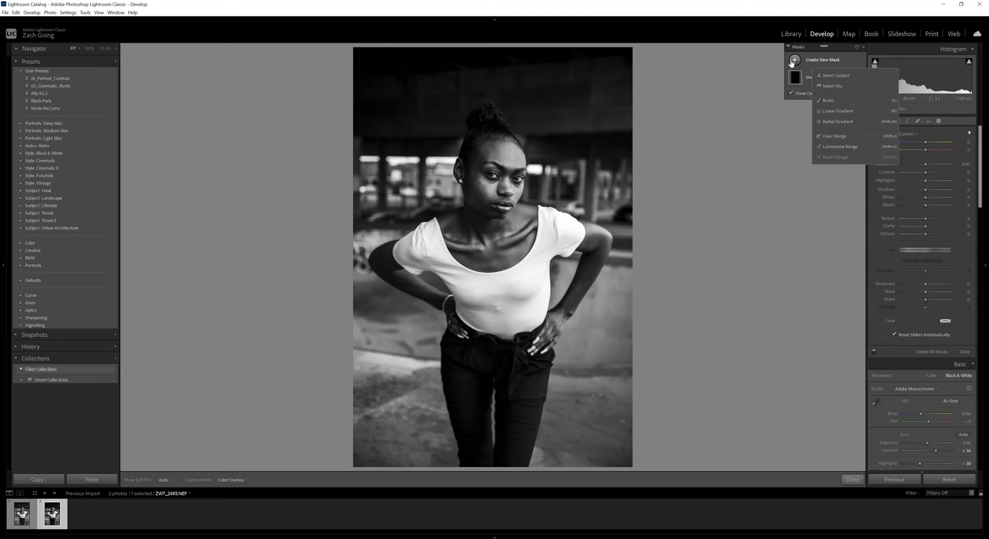
left_click(845, 101)
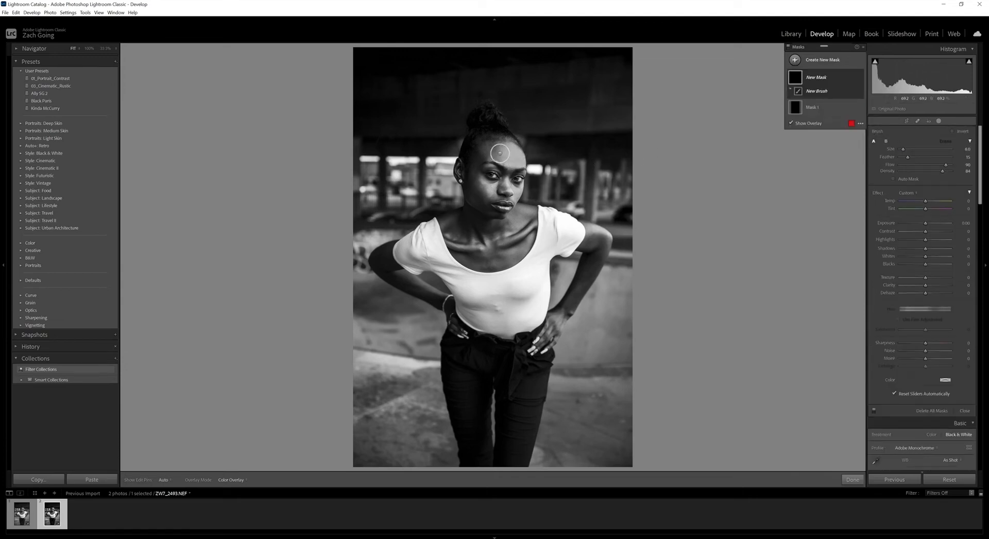
scroll(510, 154, "up", 1)
mouse_move(510, 156)
left_mouse_down()
mouse_move(520, 154)
mouse_move(501, 164)
left_mouse_up()
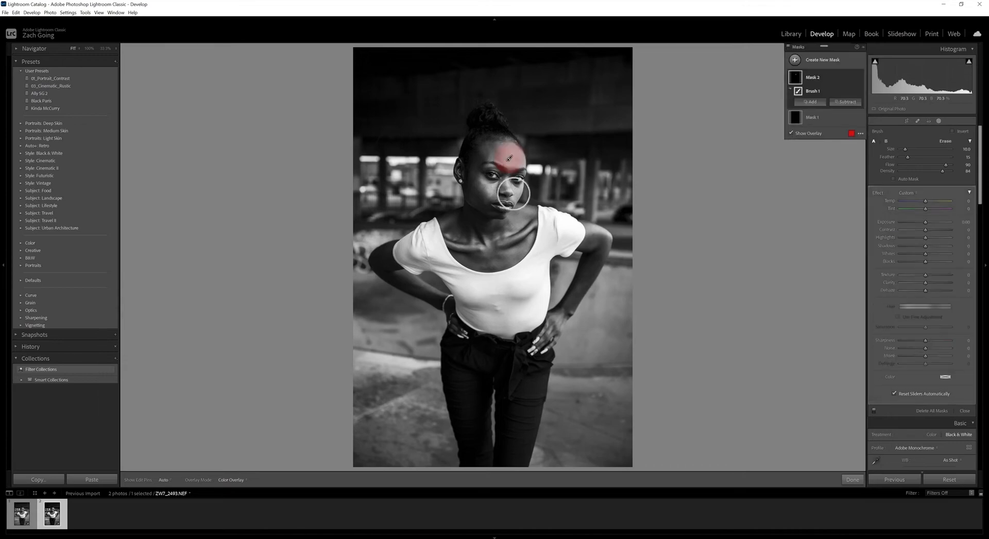
Extend the face mask over the nose and the cheek areas below the eyes using a smaller brush.
scroll(504, 190, "down", 1)
scroll(500, 190, "down", 3)
left_click(491, 190)
left_click_drag(508, 181, 507, 189)
scroll(507, 192, "up", 2)
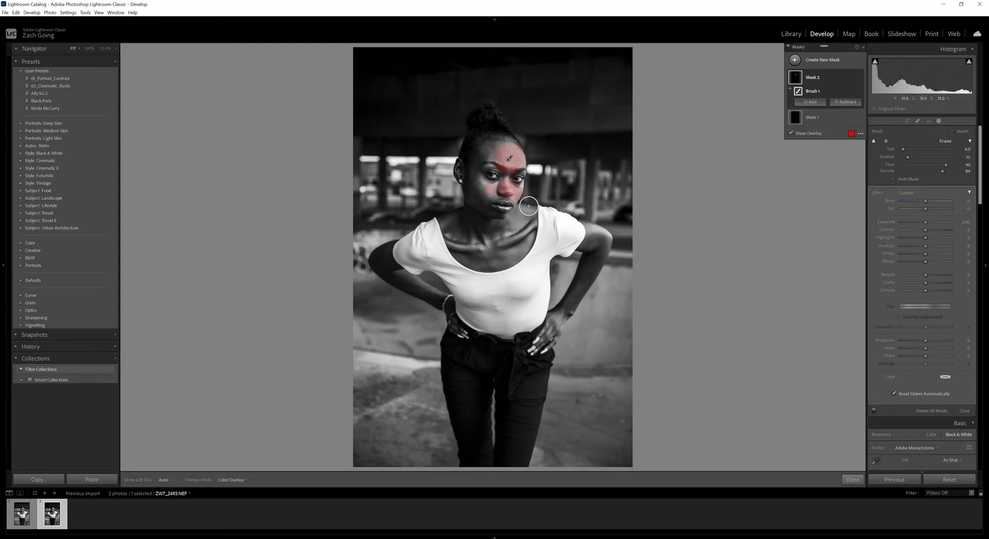
Erase the mask's overspill along the cheek beside the mouth and hide the mask overlay.
key("alt")
left_click_drag(525, 204, 520, 185)
key("alt")
key("o")
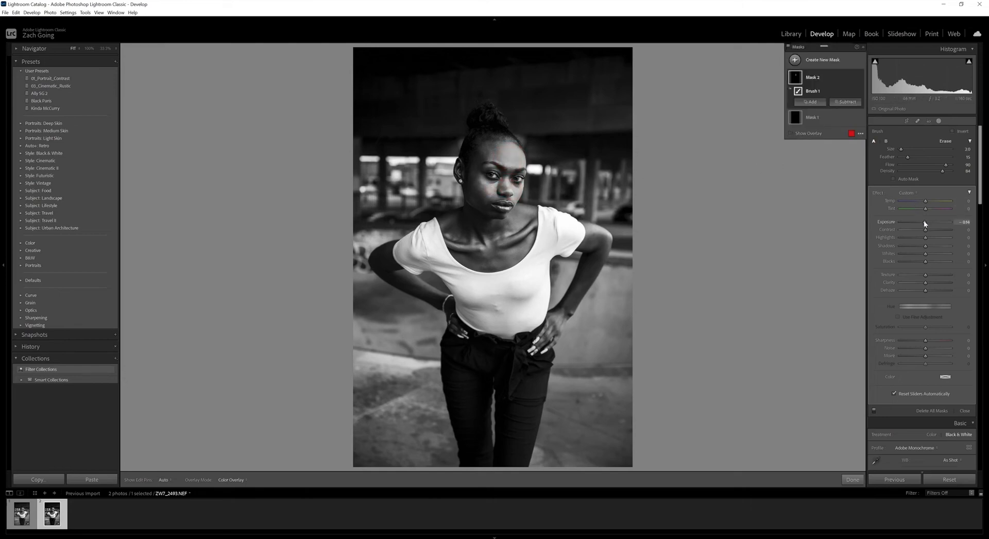
Try the face mask's Exposure at about −0.31, reset it, lower it only slightly and finish masking.
left_click_drag(923, 221, 921, 221)
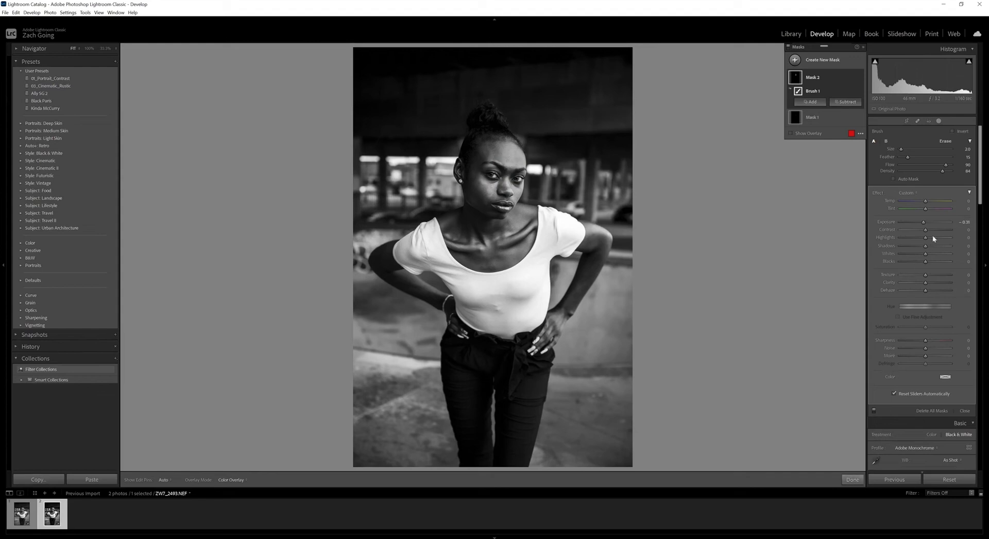
double_click(924, 221)
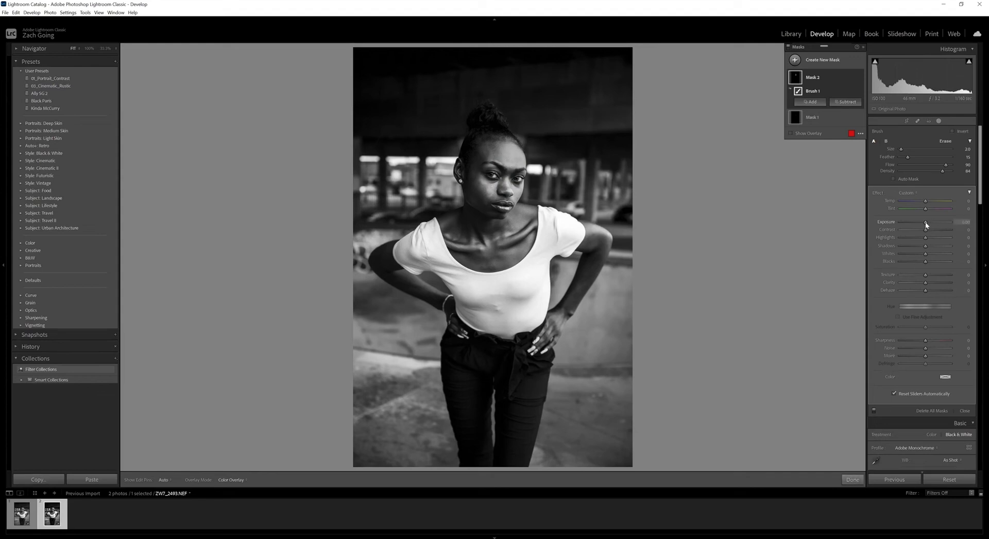
left_click_drag(926, 222, 925, 223)
left_click(853, 480)
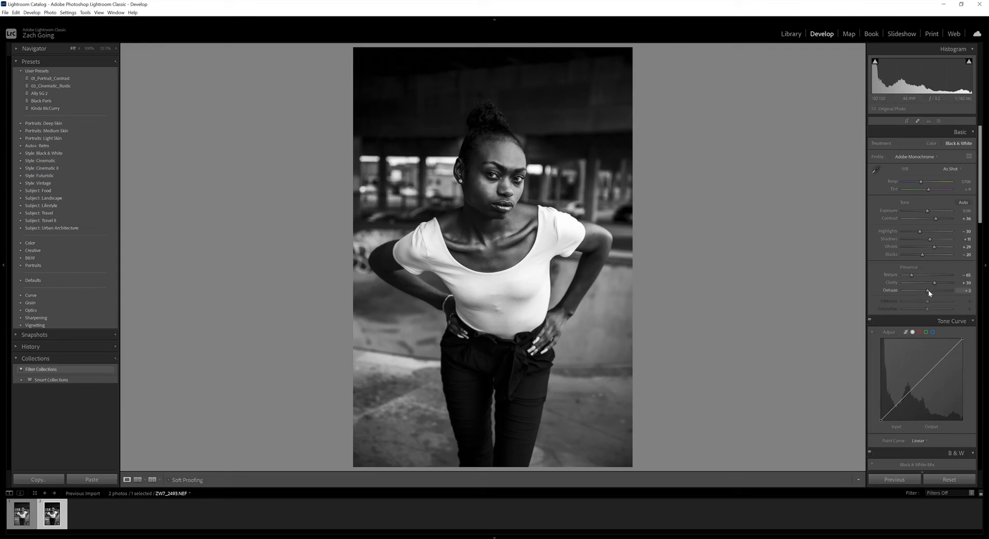
Set the whole photo's Dehaze to +17 and its Exposure to +0.24.
left_click_drag(929, 290, 933, 290)
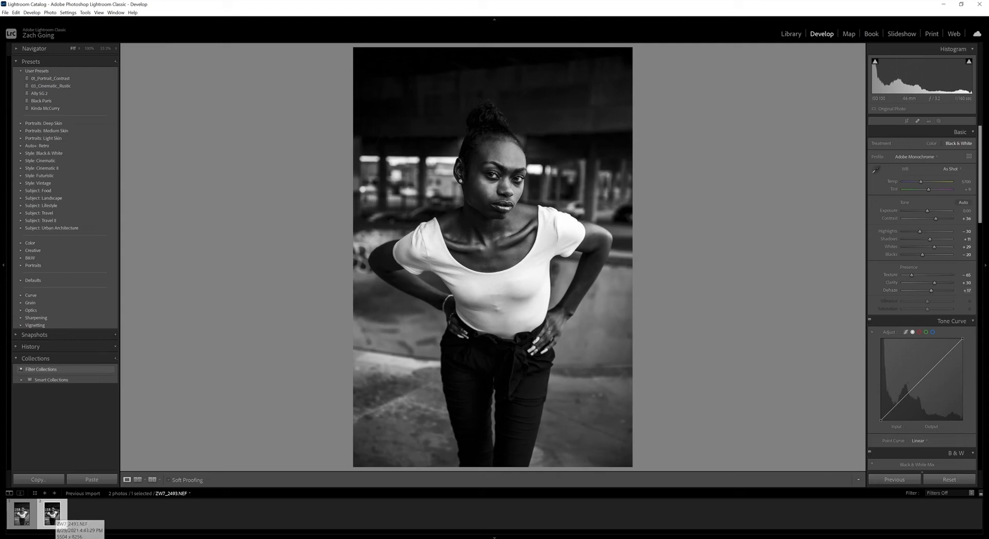
left_click_drag(928, 210, 929, 212)
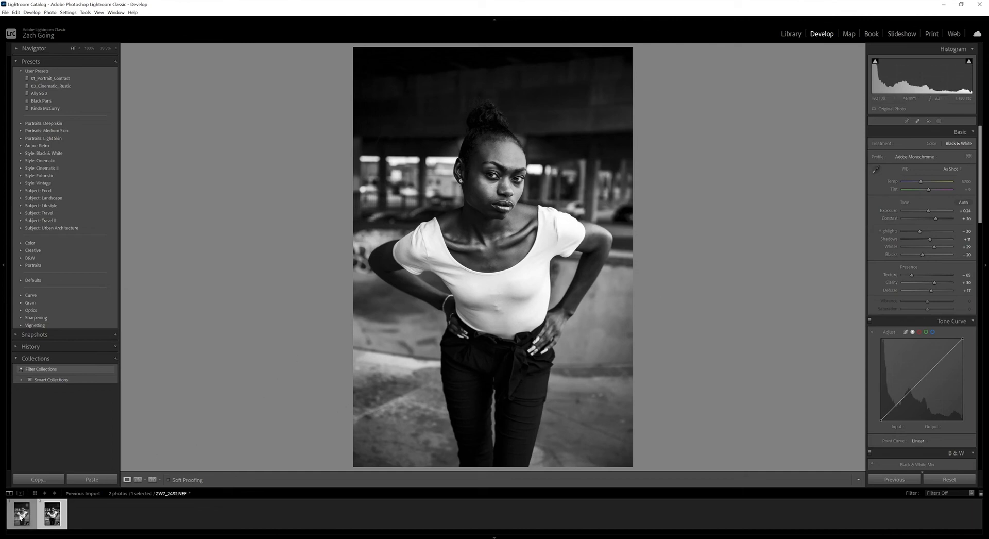
Compare the edited portrait ZW7_2493.NEF with the unedited ZW7_2492.NEF by switching back and forth, ending on the edited one.
left_click(21, 516)
left_click(52, 517)
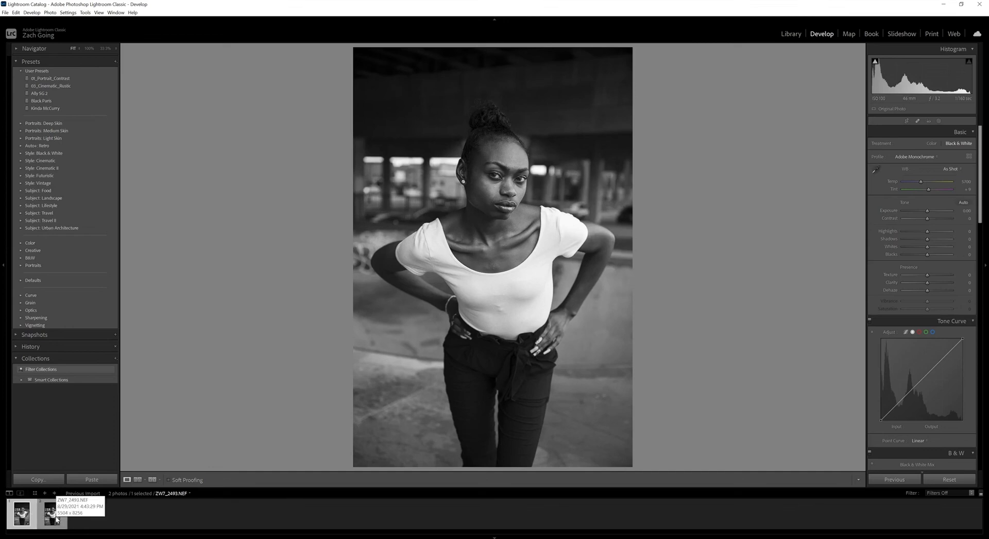
left_click(56, 517)
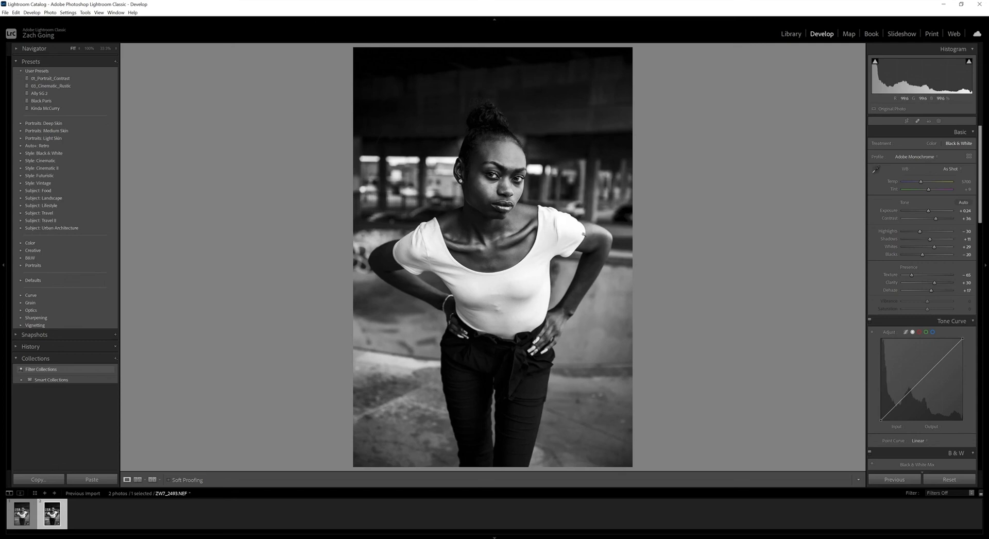
left_click(24, 517)
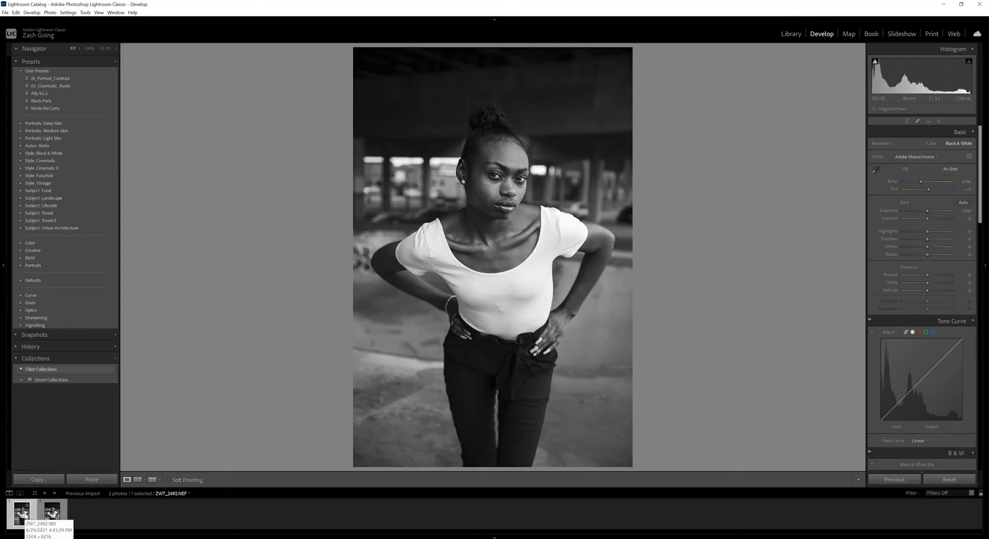
key("Right")
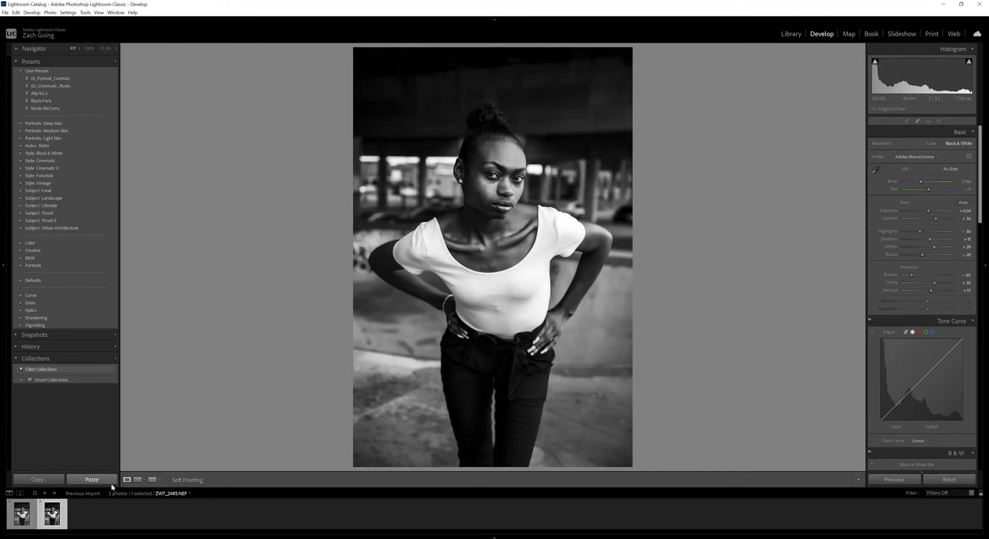
key("Left")
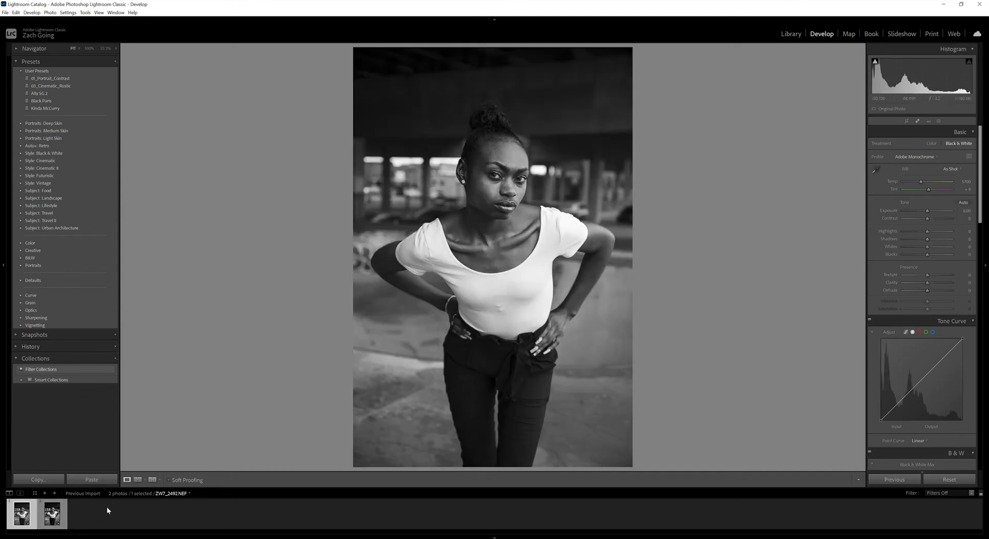
left_click(53, 514)
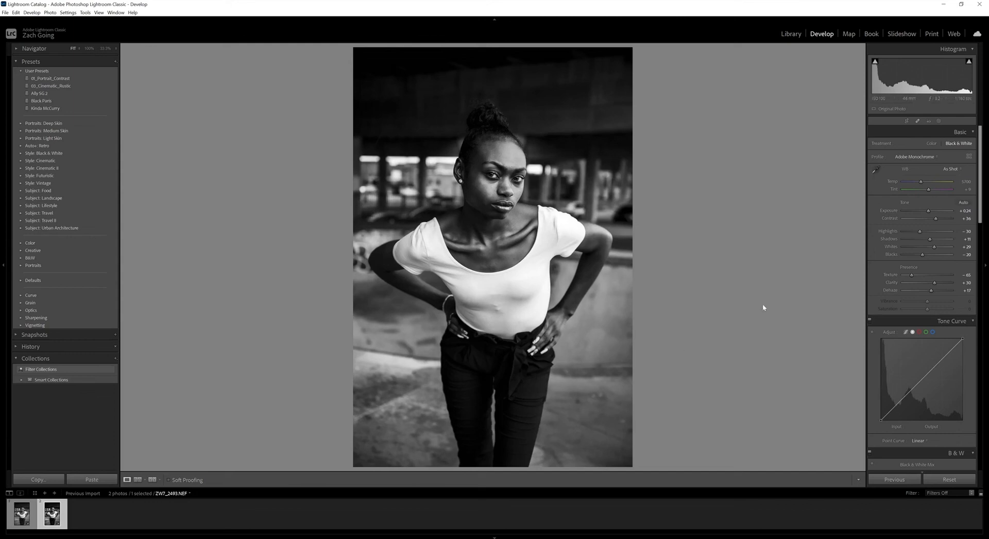